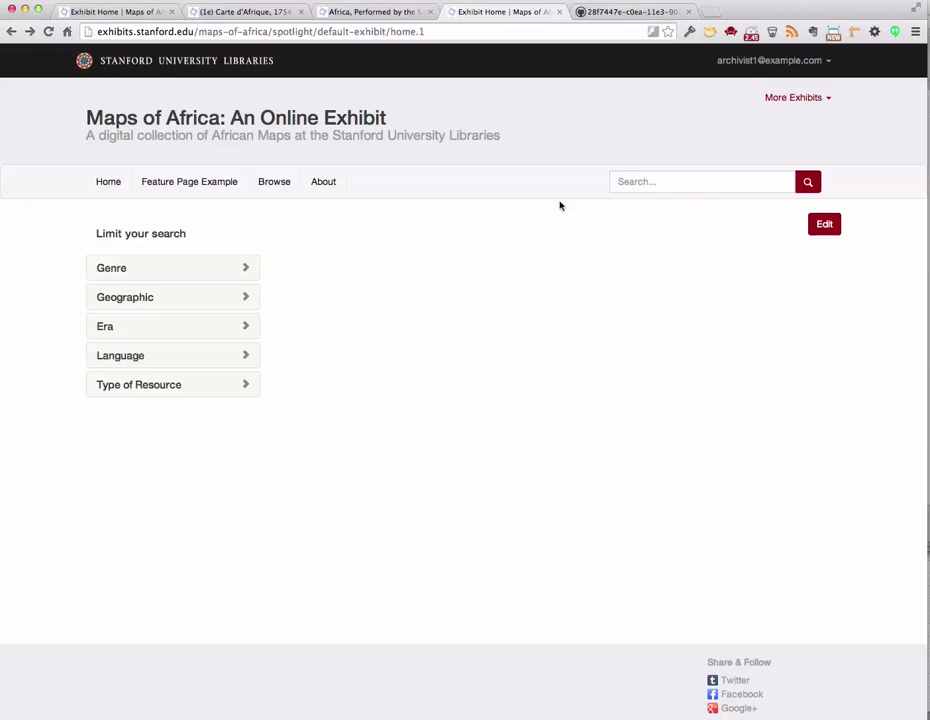
- Put Exhibit Home into edit mode and add a new Carousel block to its content
{"action": "left_click", "coordinate": [818, 228]}
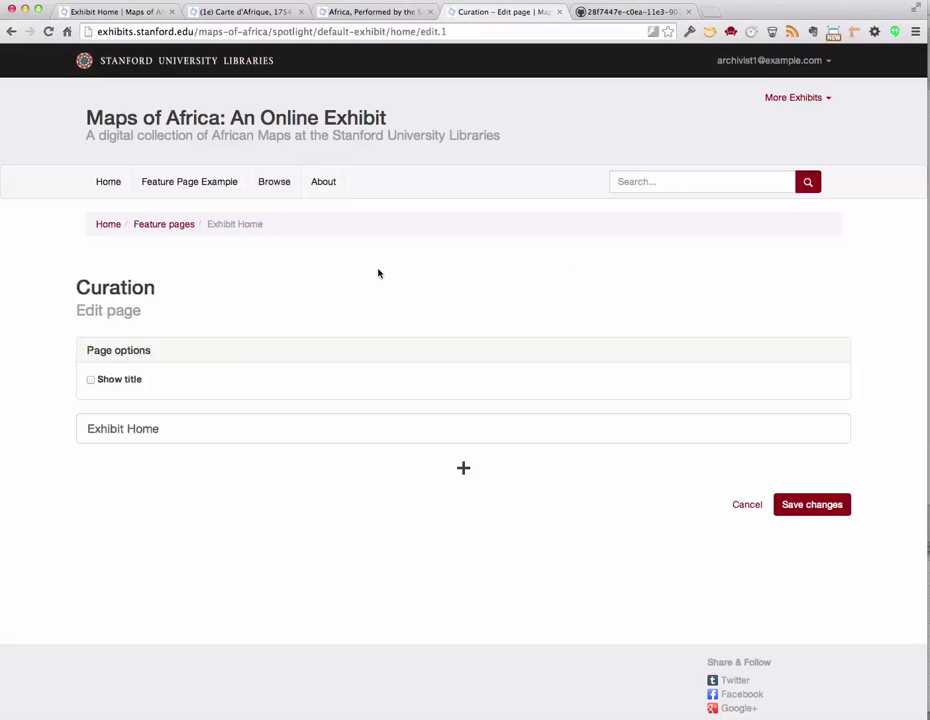
{"action": "left_click", "coordinate": [466, 469]}
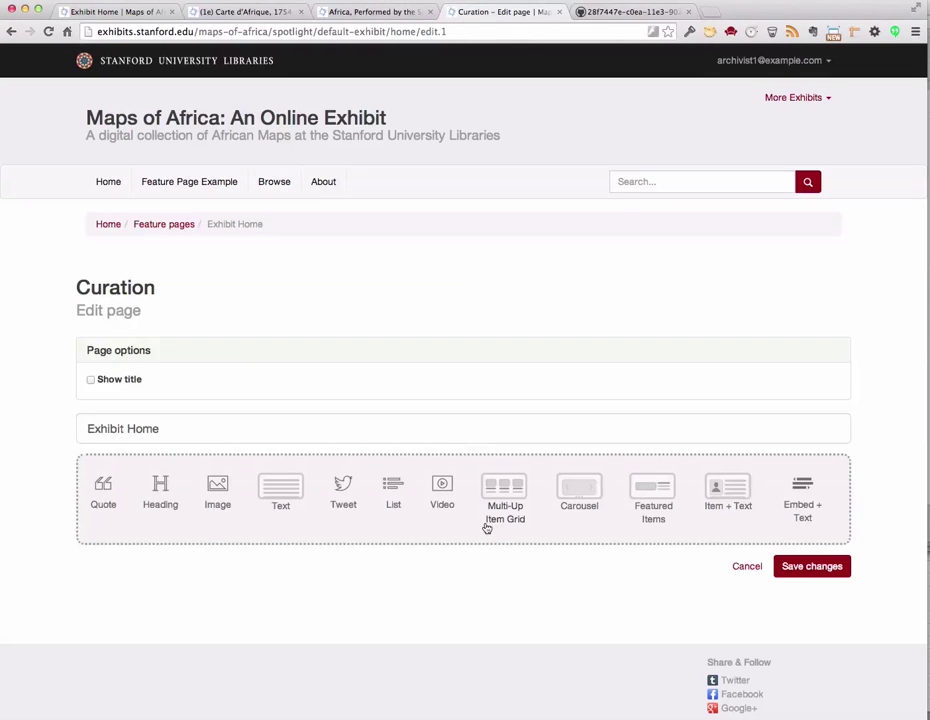
{"action": "left_click", "coordinate": [558, 495]}
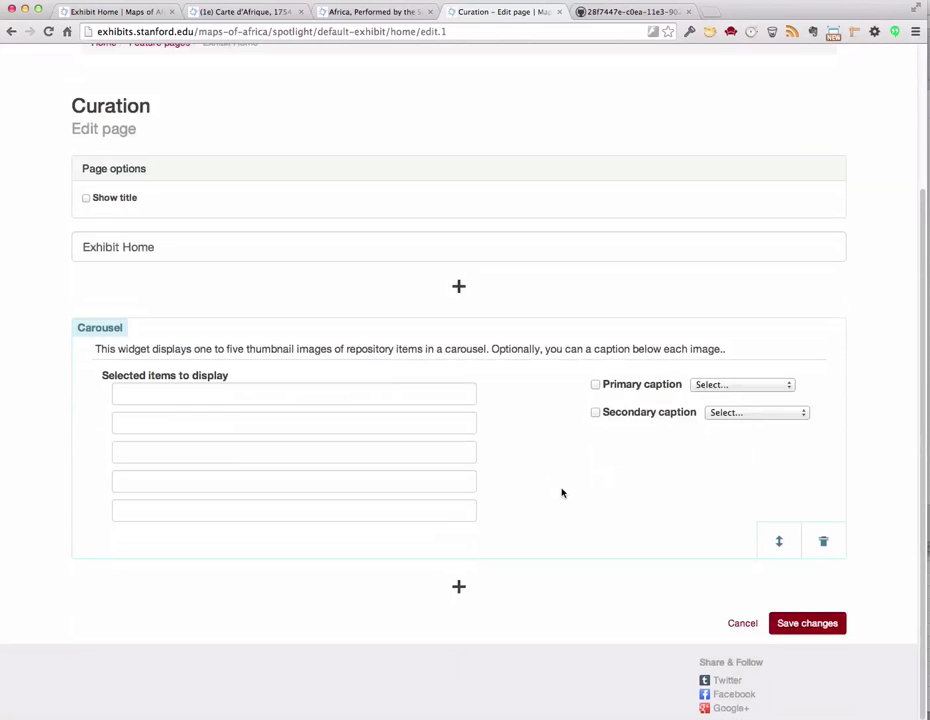
- Add A Map of Africa and Cape Colony, Natal &c. as the first two carousel items
{"action": "left_click", "coordinate": [166, 402]}
{"action": "type", "text": "A"}
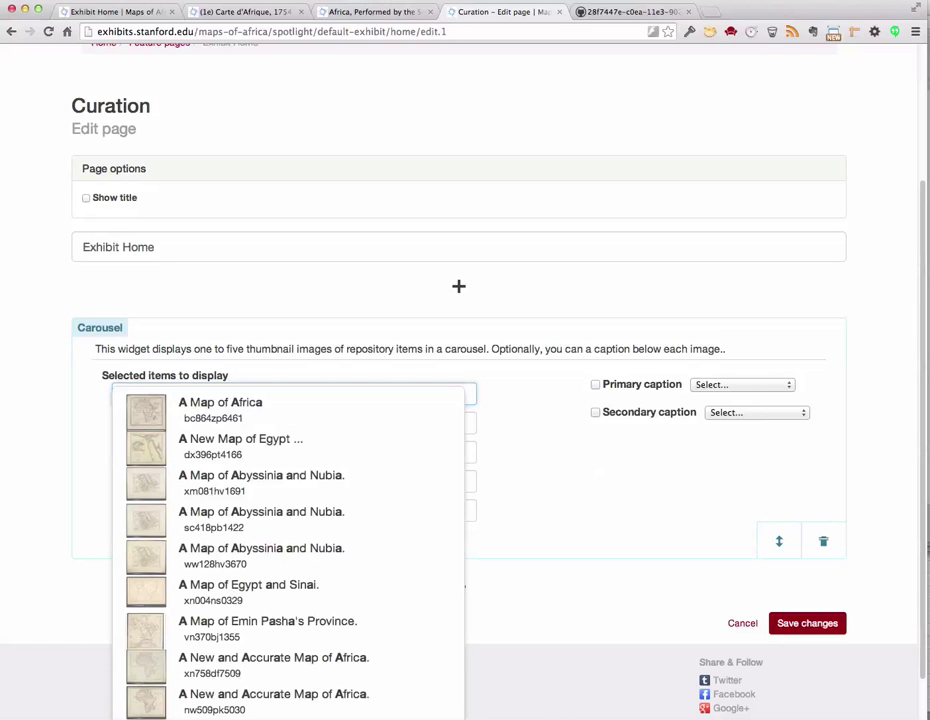
{"action": "left_click", "coordinate": [155, 406]}
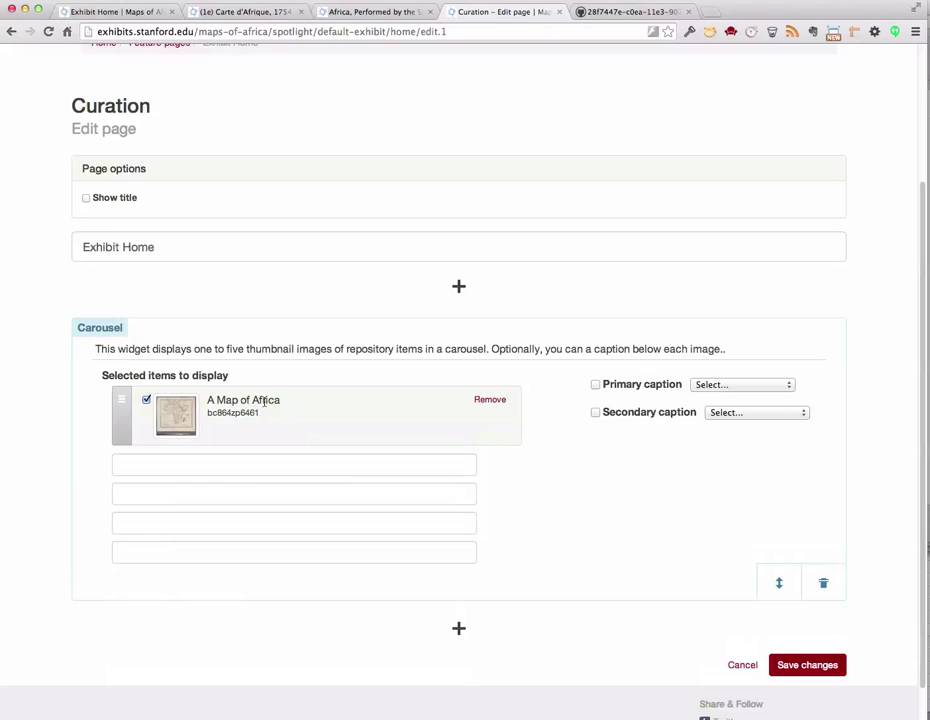
{"action": "left_click", "coordinate": [239, 469]}
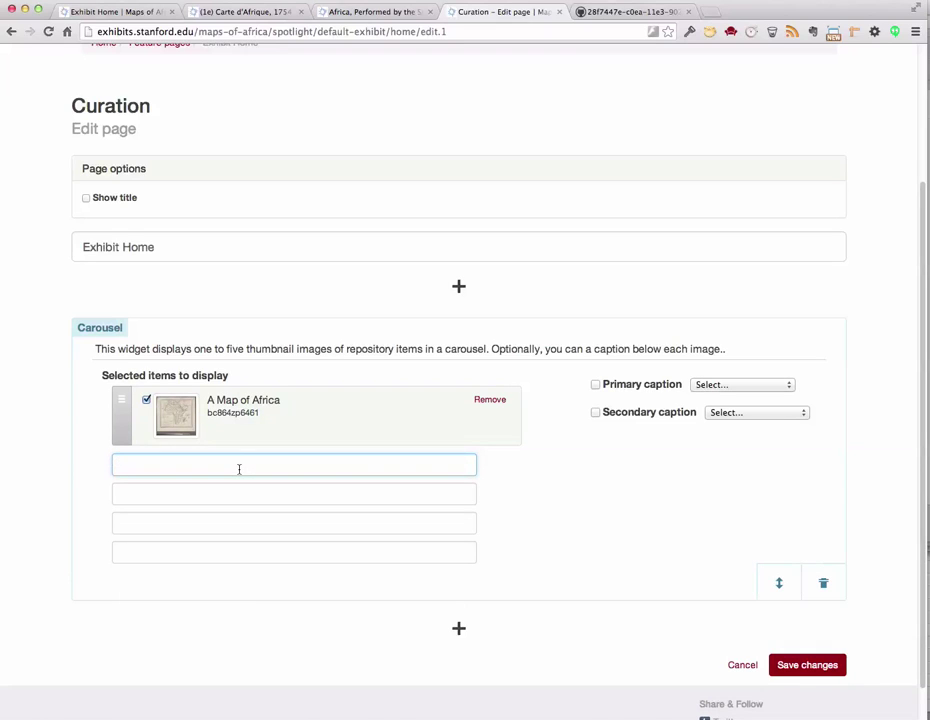
{"action": "type", "text": "c"}
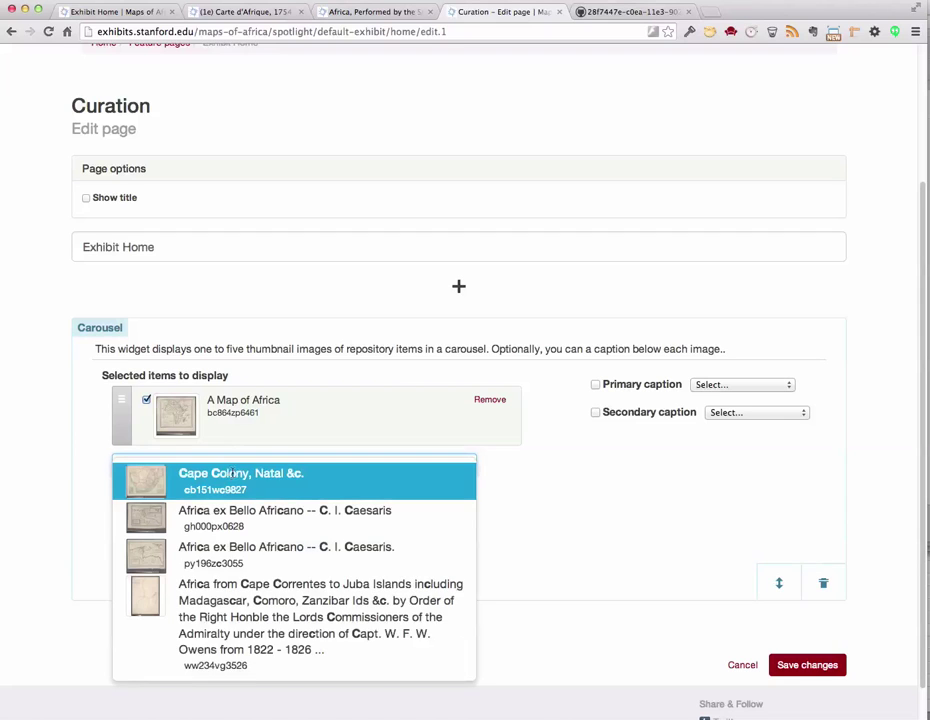
{"action": "left_click", "coordinate": [222, 484]}
- Add Carte hydrographique de la Moyenne Egypte and Africa ex Bello Africano as items three and four
{"action": "left_click", "coordinate": [189, 531]}
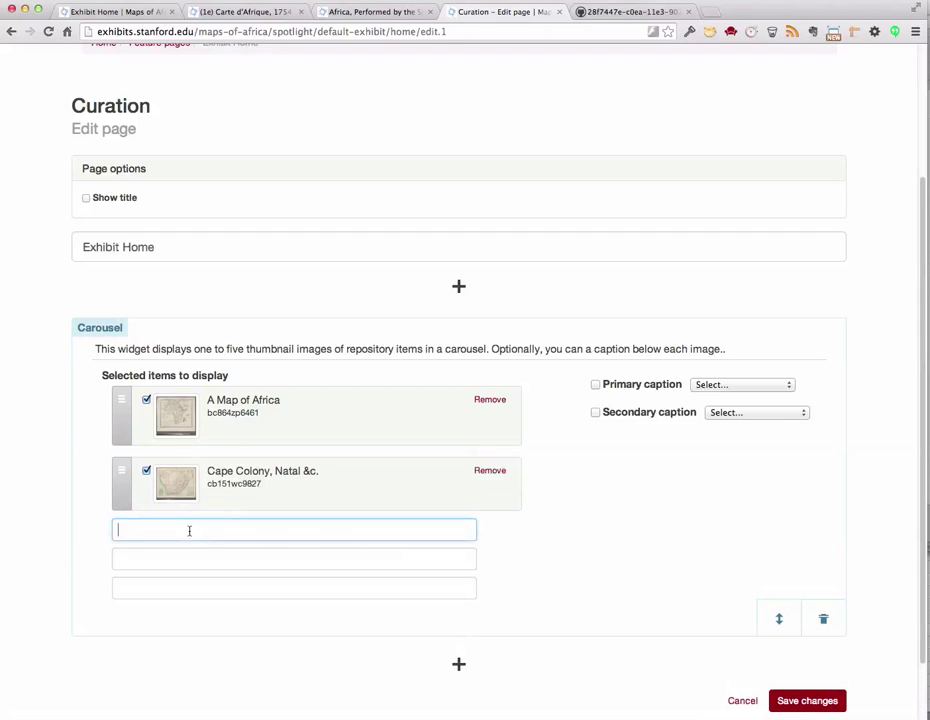
{"action": "type", "text": "m"}
{"action": "left_click", "coordinate": [199, 546]}
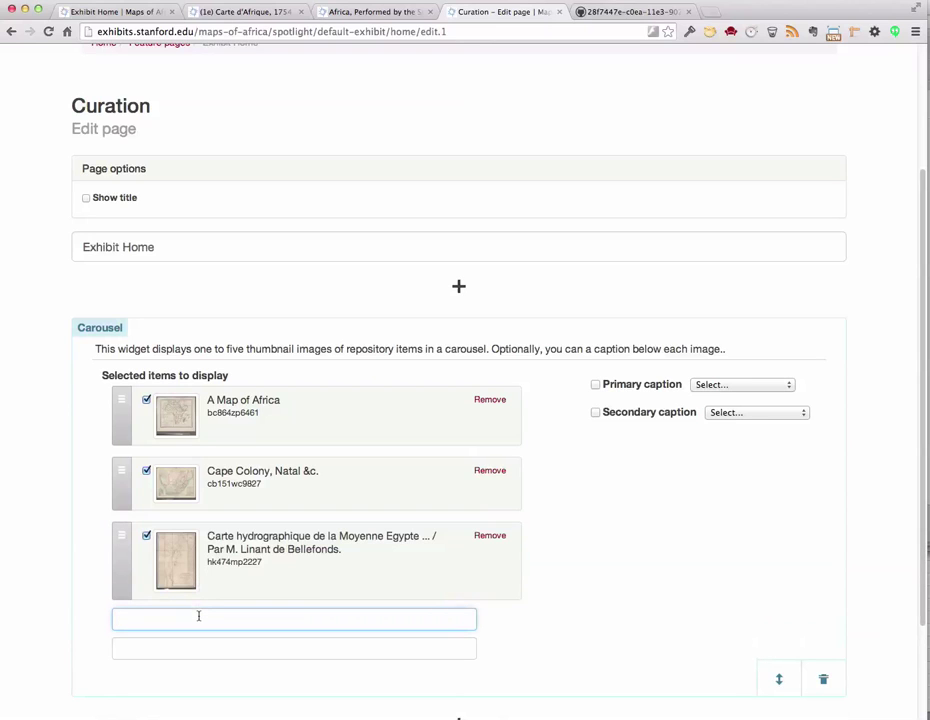
{"action": "type", "text": "c"}
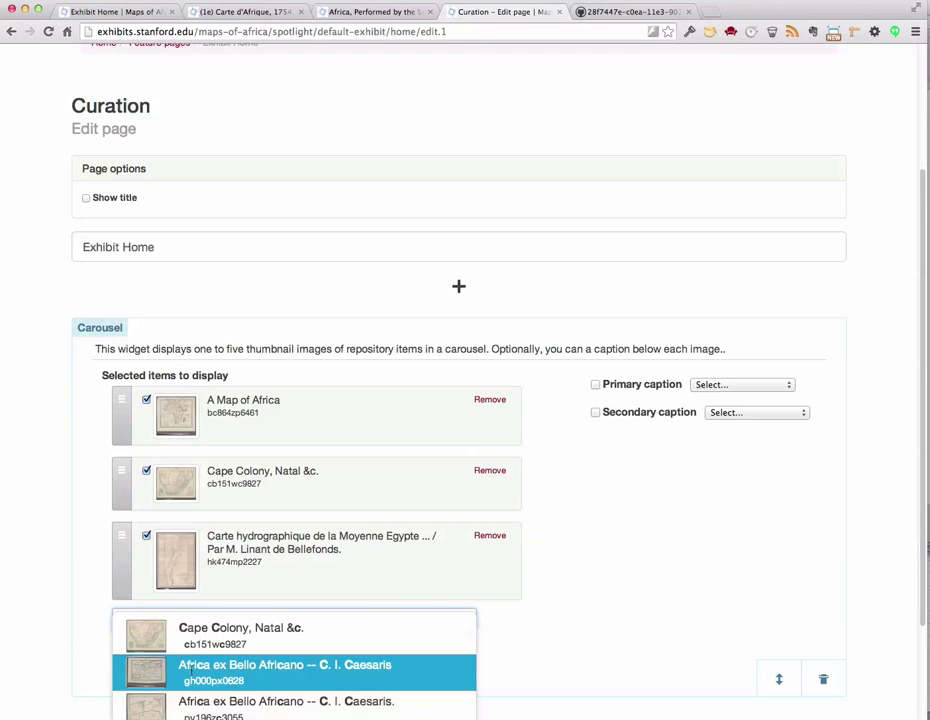
{"action": "left_click", "coordinate": [193, 668]}
{"action": "scroll", "coordinate": [800, 506], "scroll_direction": "down", "scroll_amount": 3}
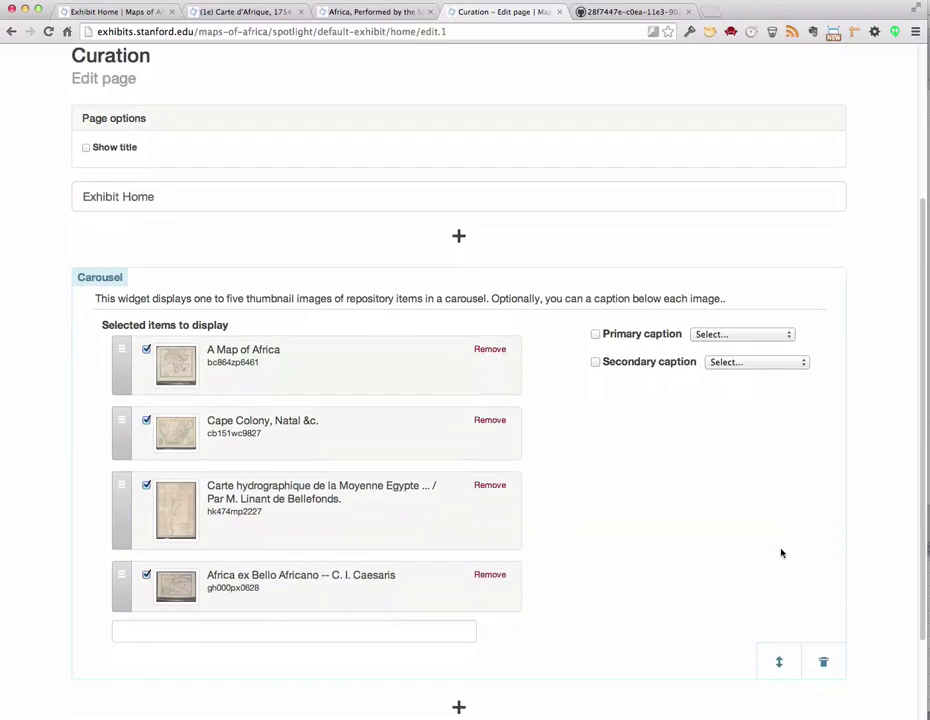
- Set the primary caption to Title and the secondary caption to Geographic Subject, then save
{"action": "left_click", "coordinate": [595, 285]}
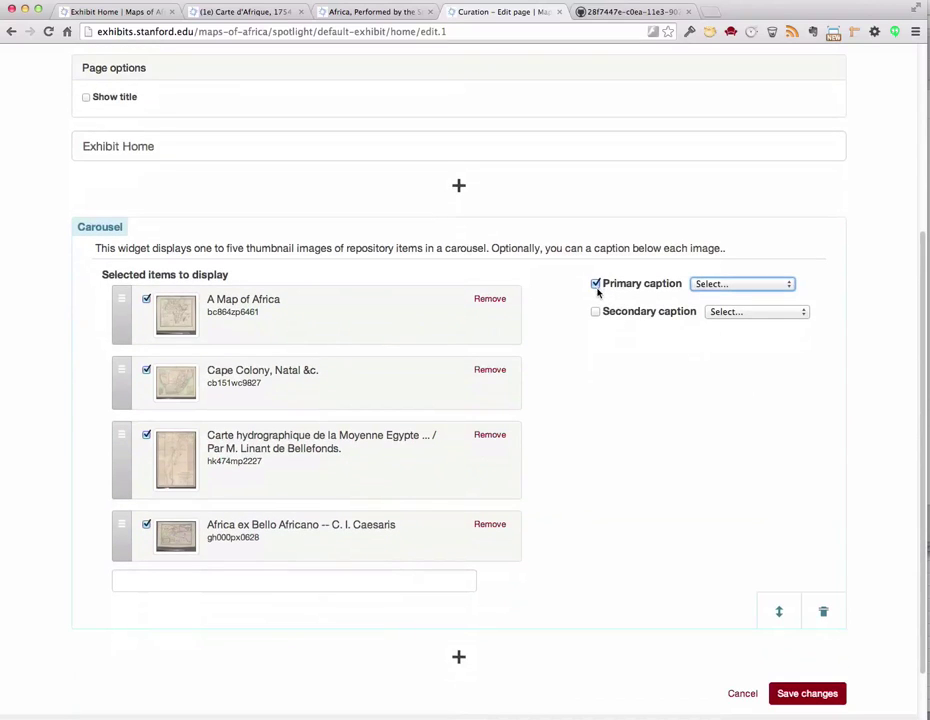
{"action": "left_click", "coordinate": [737, 286]}
{"action": "left_click", "coordinate": [737, 296]}
{"action": "left_click", "coordinate": [597, 312]}
{"action": "left_click", "coordinate": [713, 312]}
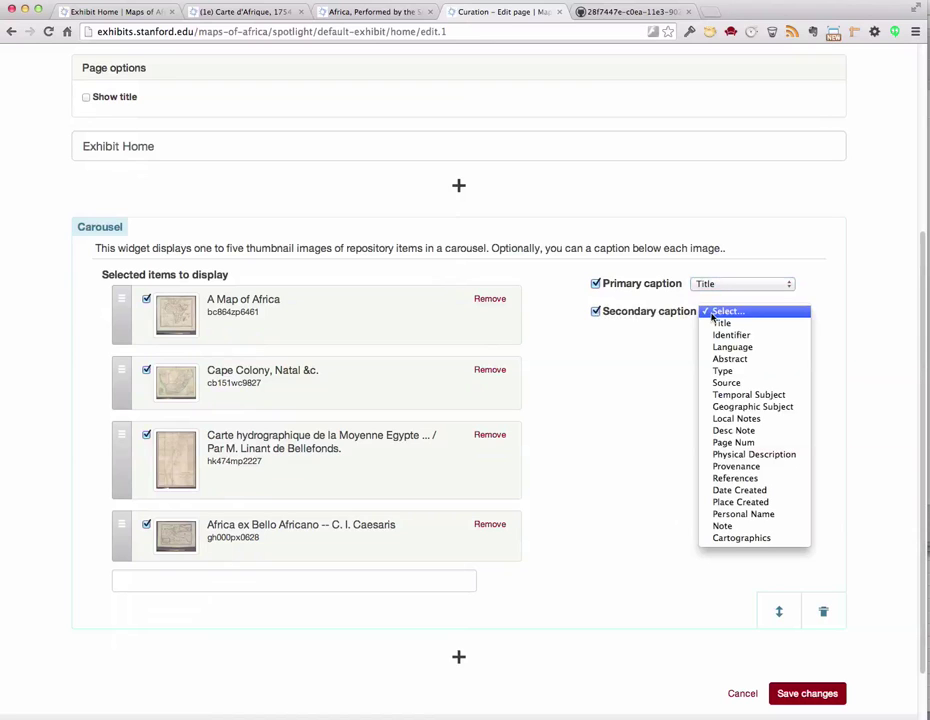
{"action": "left_click", "coordinate": [740, 408]}
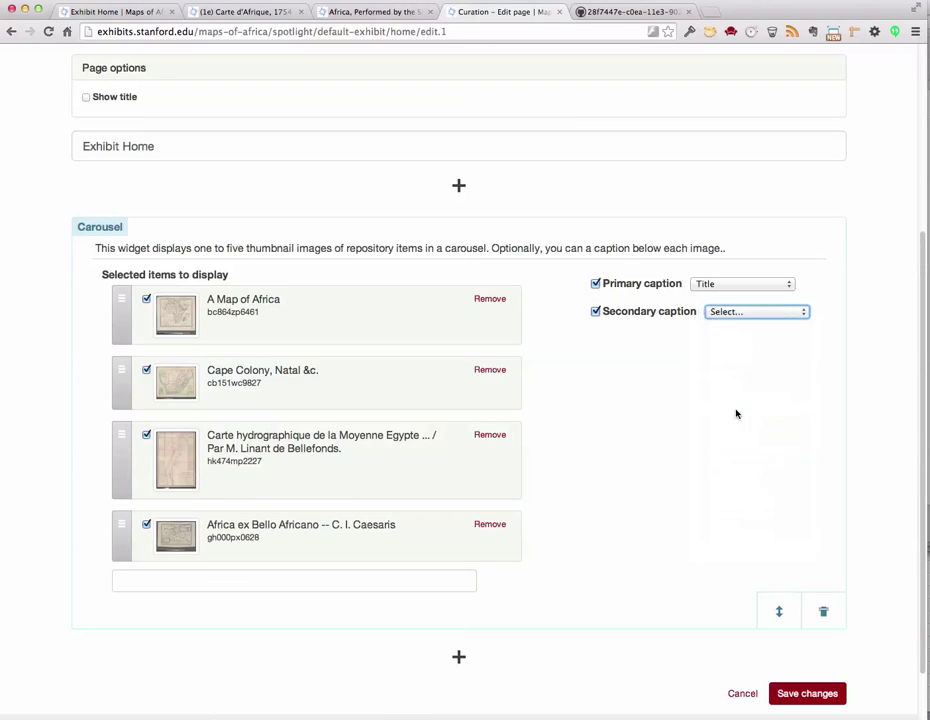
{"action": "left_click", "coordinate": [809, 693]}
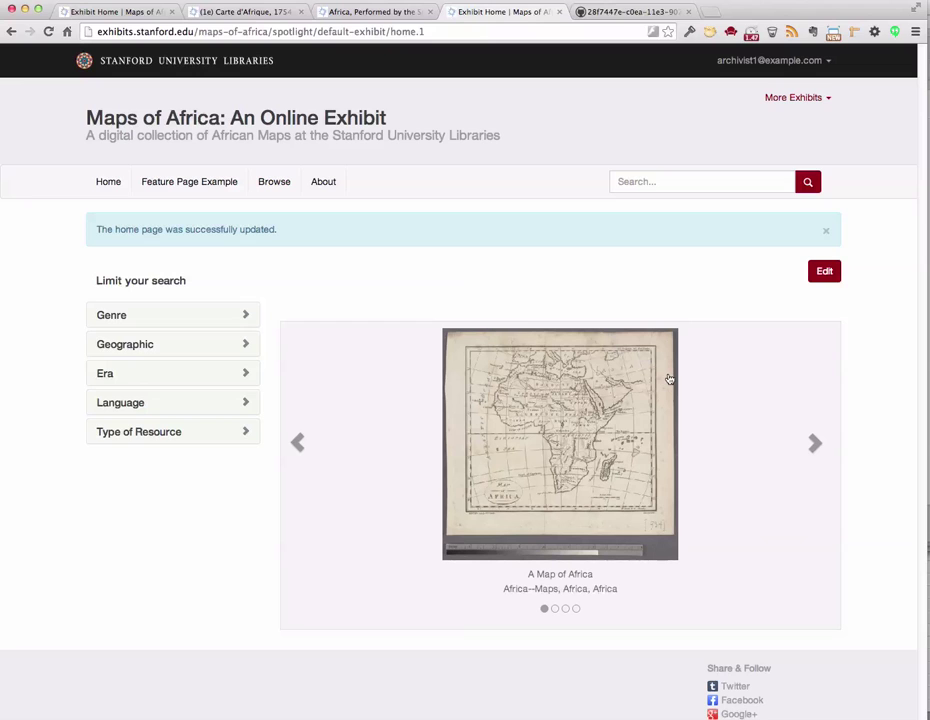
- Reorder the carousel items to Cape Colony, the Moyenne Egypte chart, A Map of Africa, and save
{"action": "left_click", "coordinate": [832, 274]}
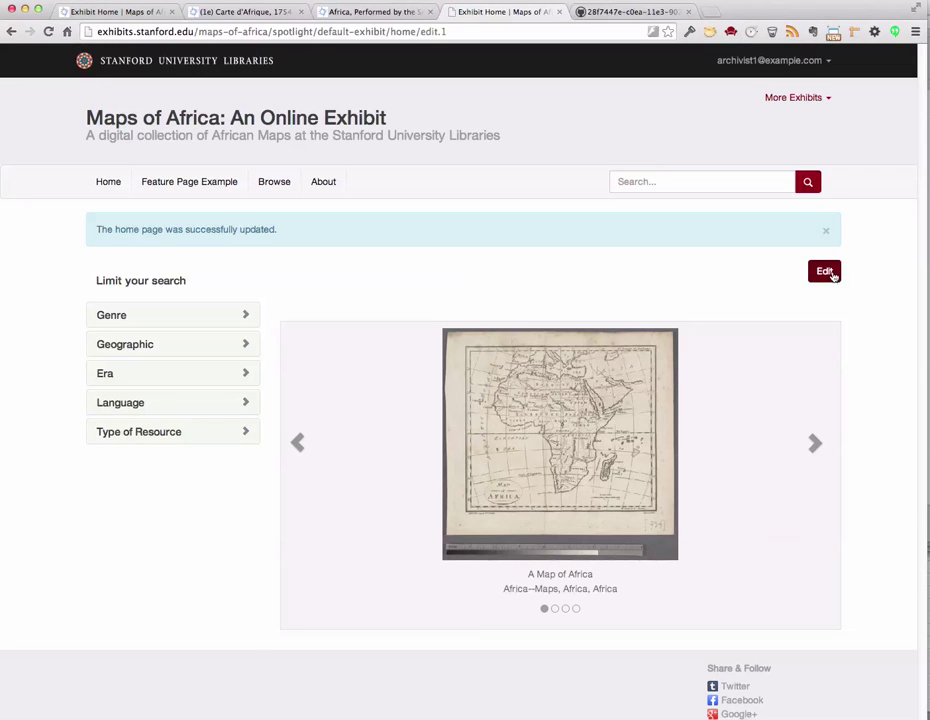
{"action": "scroll", "coordinate": [695, 369], "scroll_direction": "down", "scroll_amount": 2}
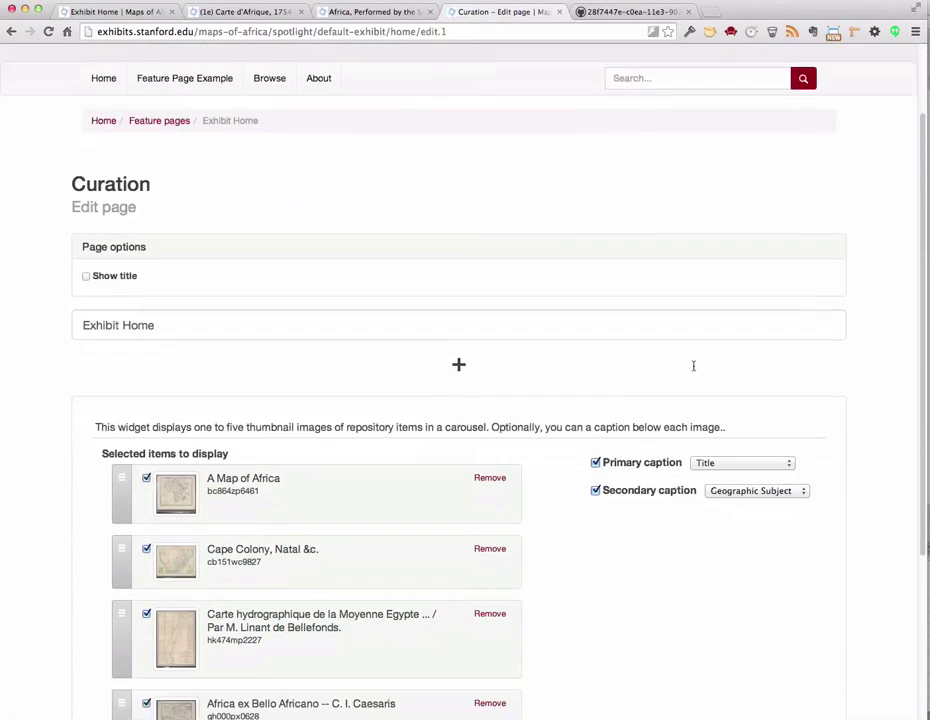
{"action": "scroll", "coordinate": [693, 366], "scroll_direction": "down", "scroll_amount": 2}
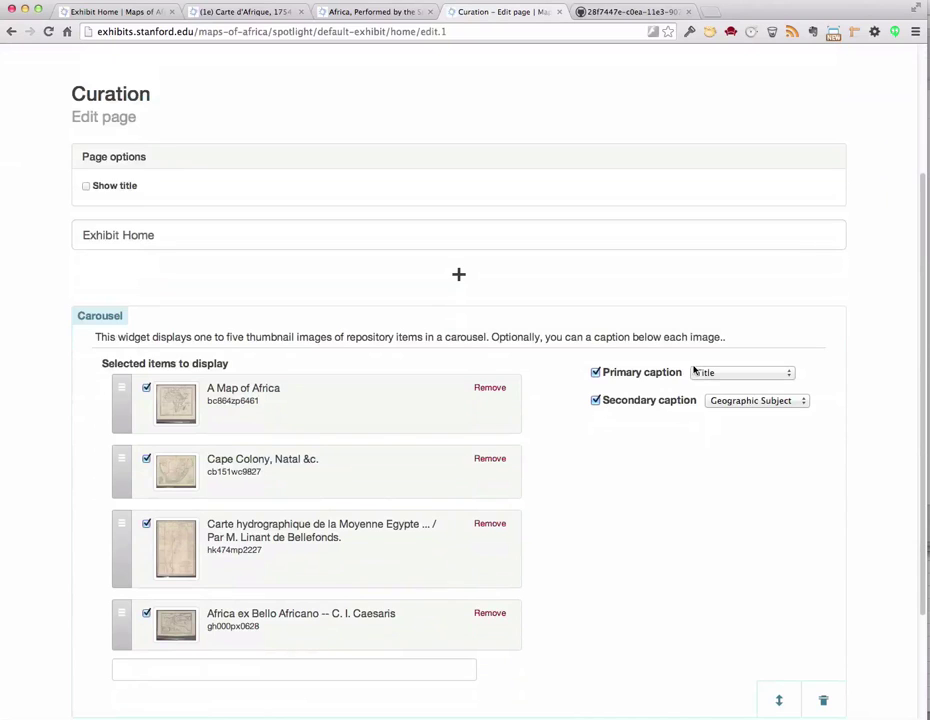
{"action": "scroll", "coordinate": [695, 369], "scroll_direction": "down", "scroll_amount": 1}
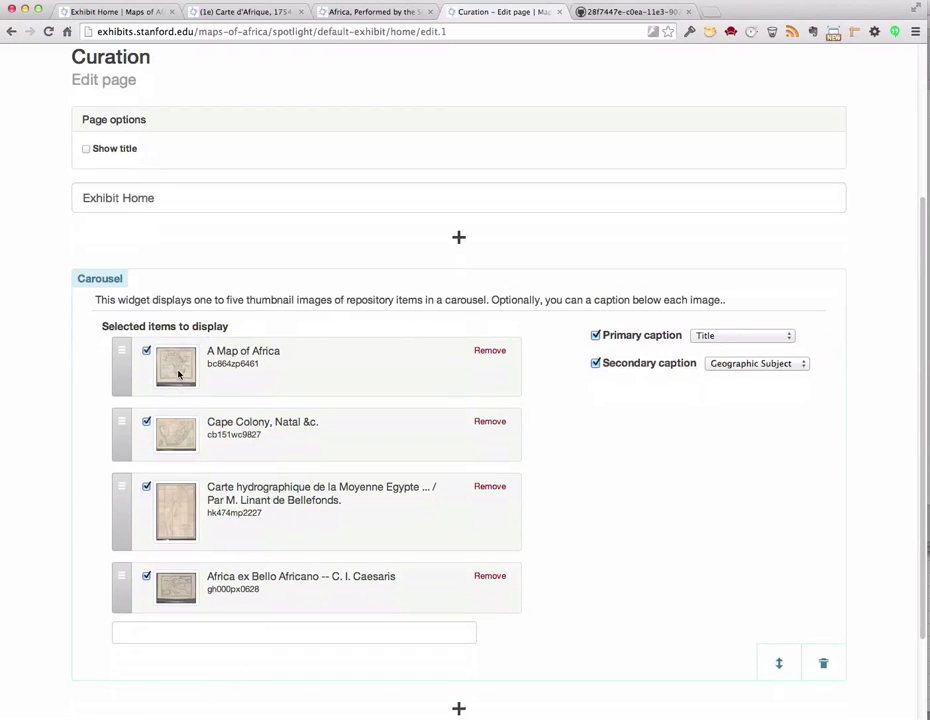
{"action": "left_click_drag", "start_coordinate": [120, 353], "coordinate": [124, 428]}
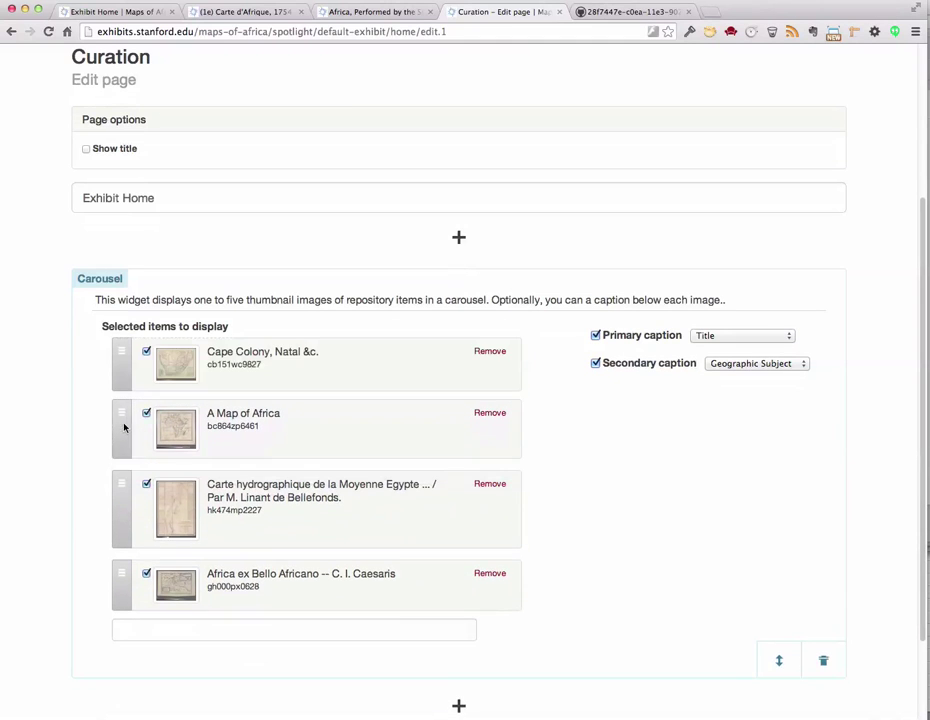
{"action": "left_click_drag", "start_coordinate": [122, 496], "coordinate": [120, 415]}
{"action": "scroll", "coordinate": [830, 430], "scroll_direction": "down", "scroll_amount": 1}
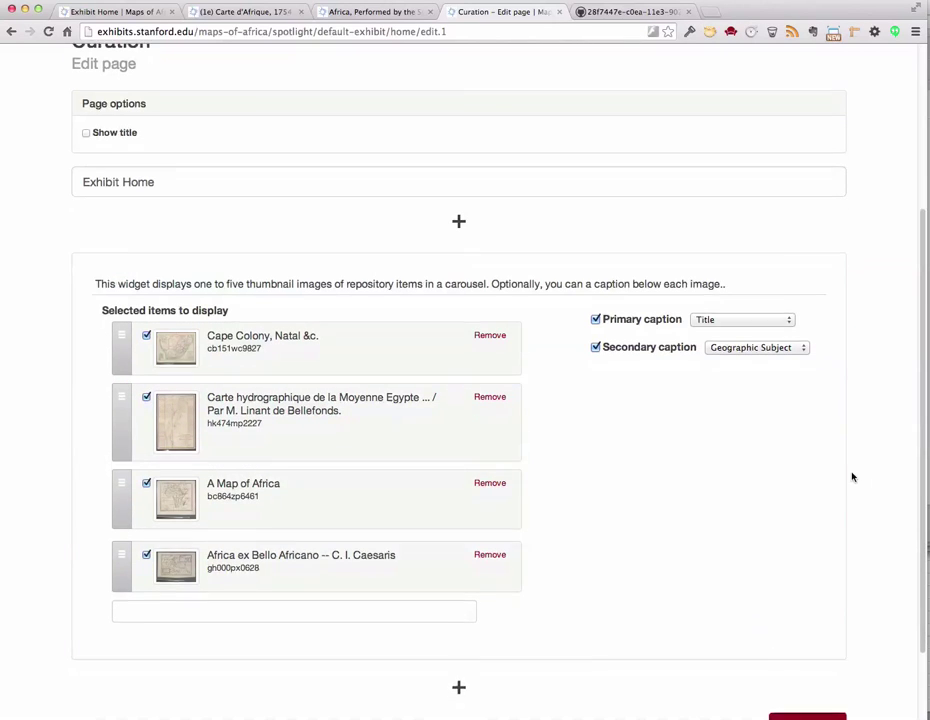
{"action": "scroll", "coordinate": [845, 500], "scroll_direction": "down", "scroll_amount": 2}
{"action": "left_click", "coordinate": [822, 623]}
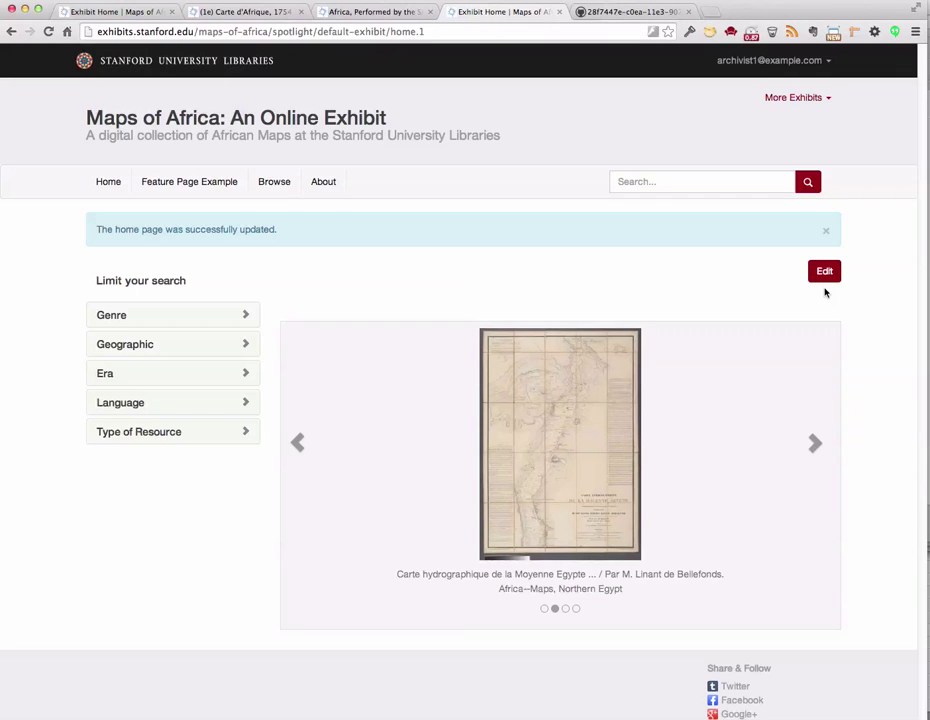
- Reopen the Exhibit Home page in the Curation editor
{"action": "left_click", "coordinate": [830, 277]}
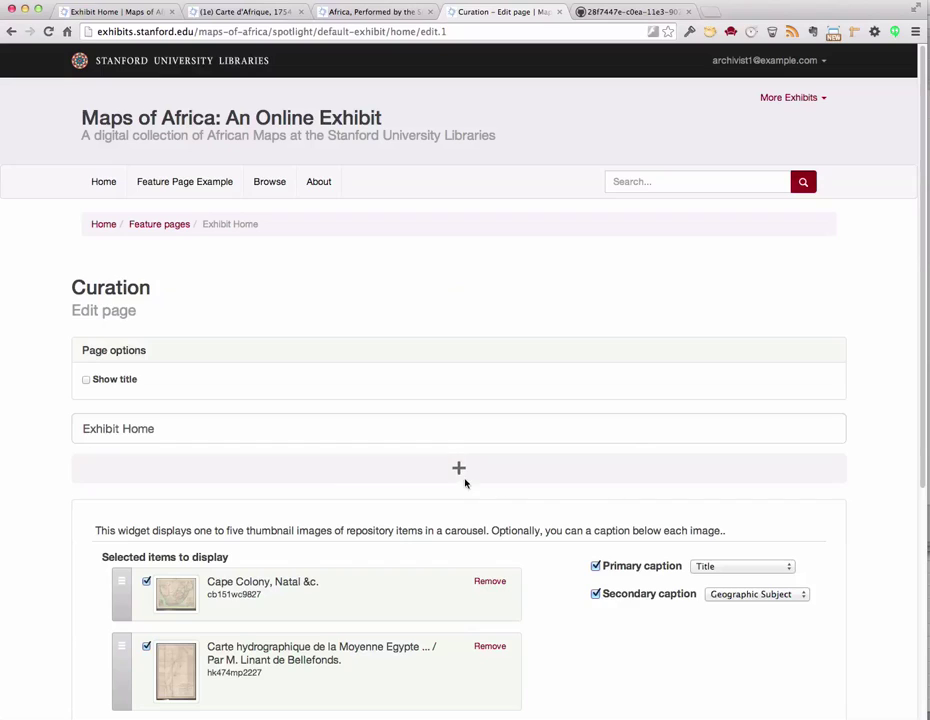
- Look over the available block types, then cancel editing without saving any changes
{"action": "left_click", "coordinate": [462, 476]}
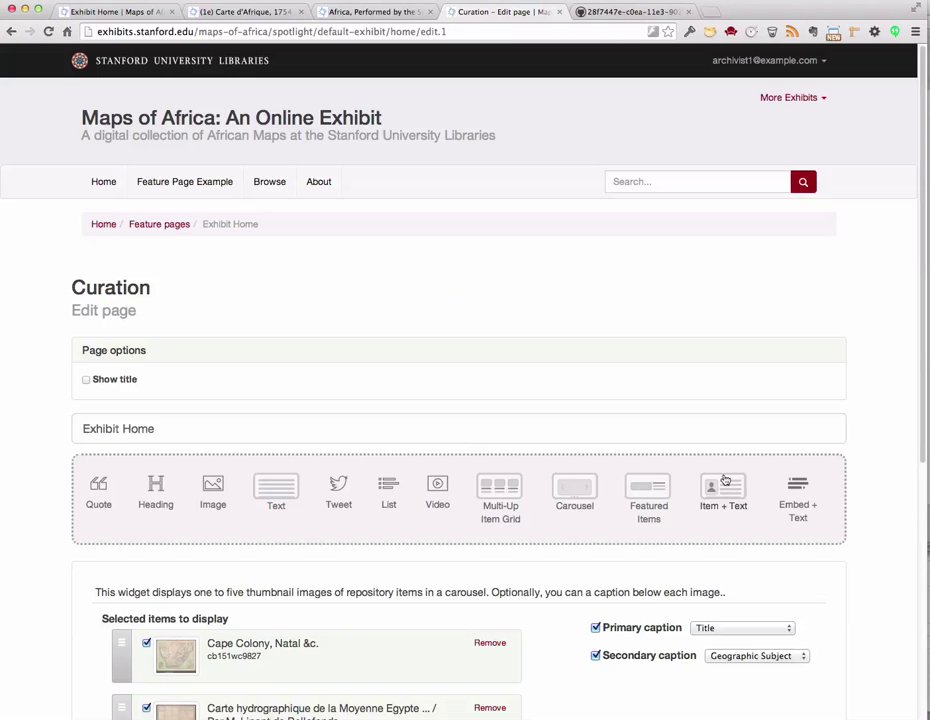
{"action": "scroll", "coordinate": [725, 481], "scroll_direction": "down", "scroll_amount": 6}
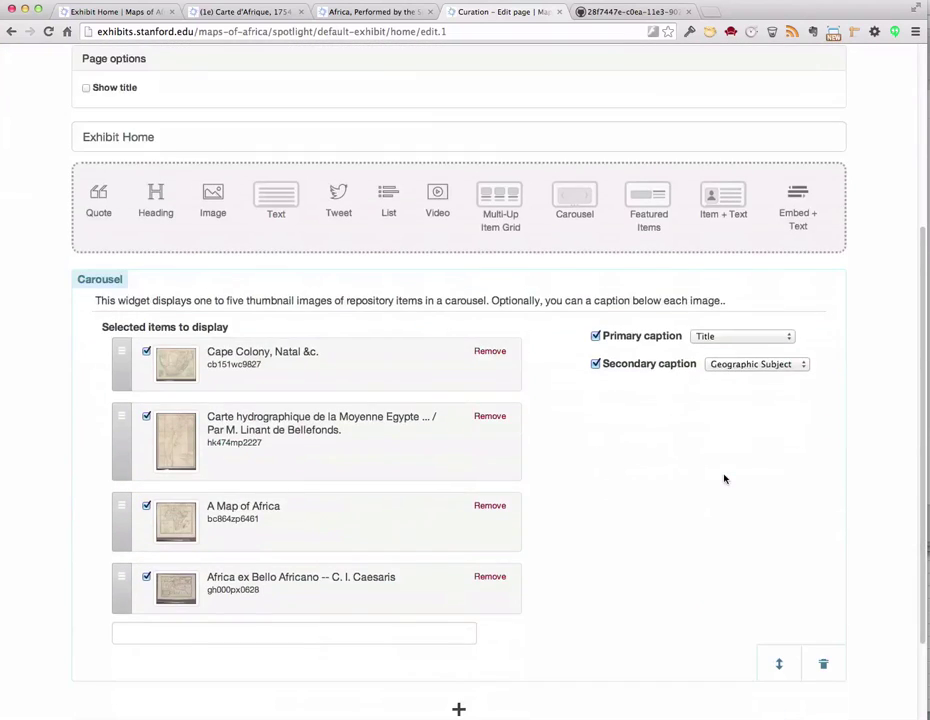
{"action": "scroll", "coordinate": [725, 481], "scroll_direction": "up", "scroll_amount": 6}
{"action": "scroll", "coordinate": [538, 502], "scroll_direction": "down", "scroll_amount": 8}
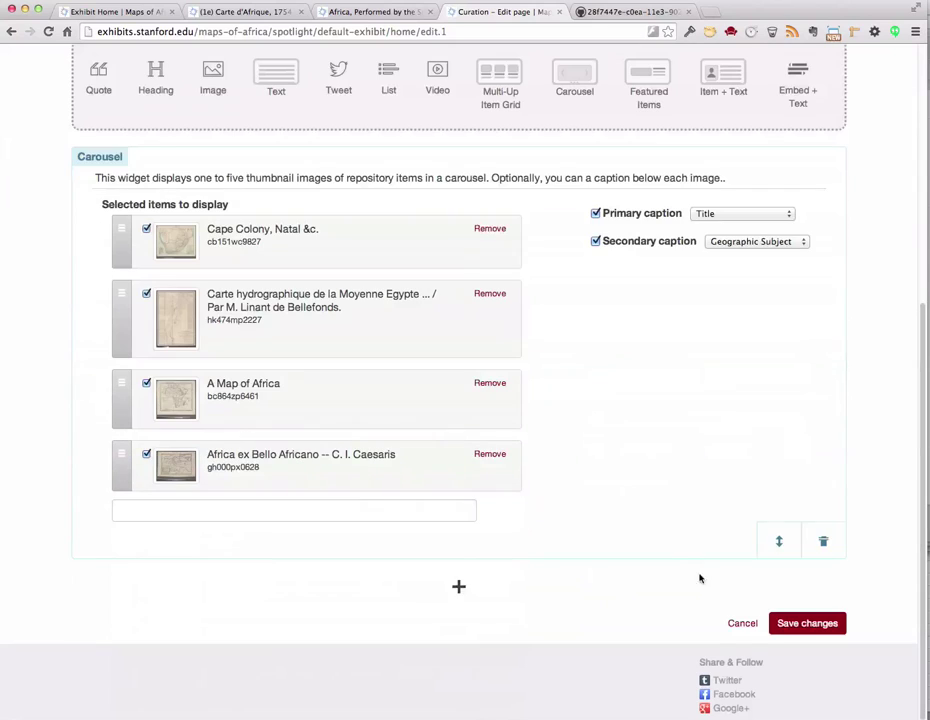
{"action": "left_click", "coordinate": [748, 622]}
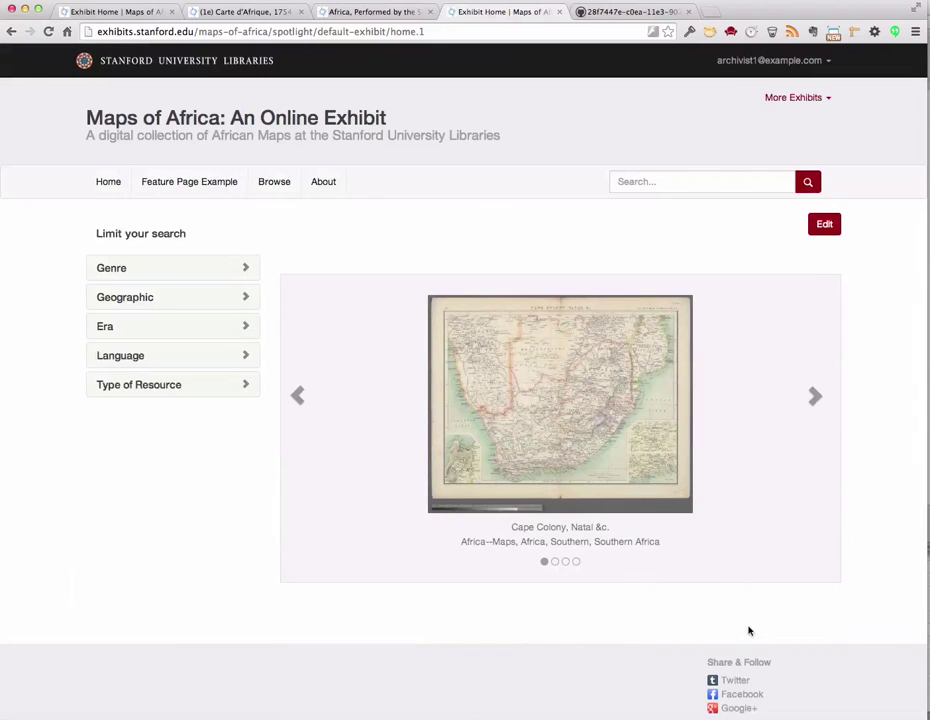